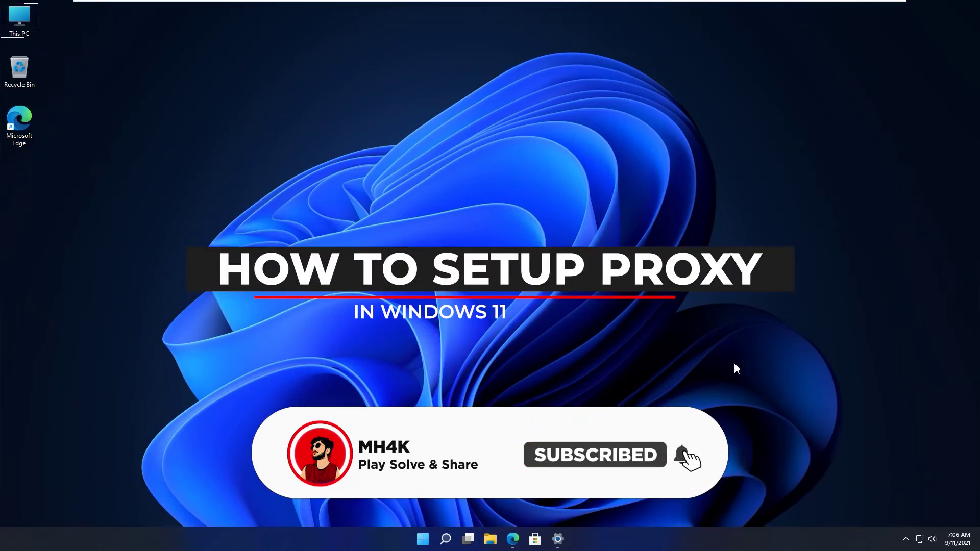
# Open Windows Settings on the Network & internet > Proxy page
pyautogui.click(549, 550)
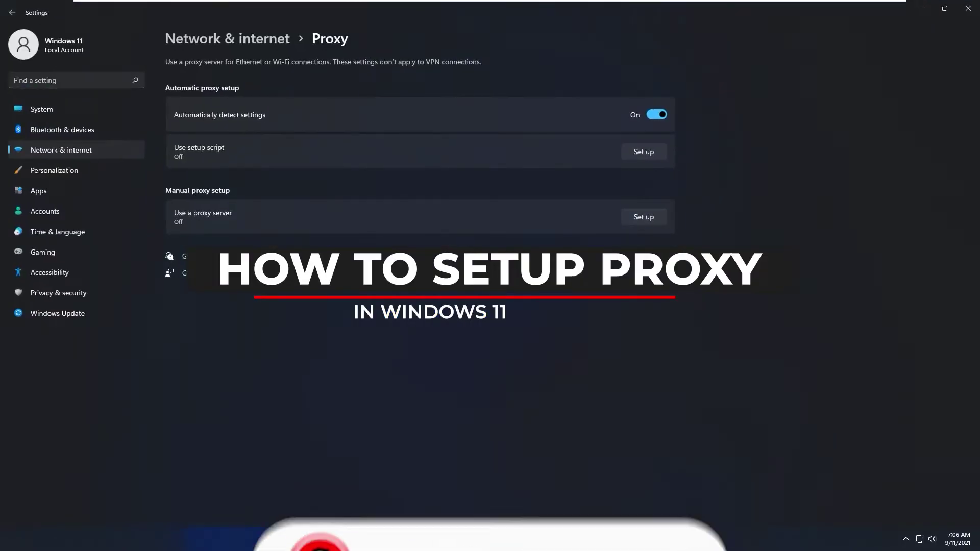
# Return to the Proxy page and open the manual proxy server Set up editor
pyautogui.click(126, 149)
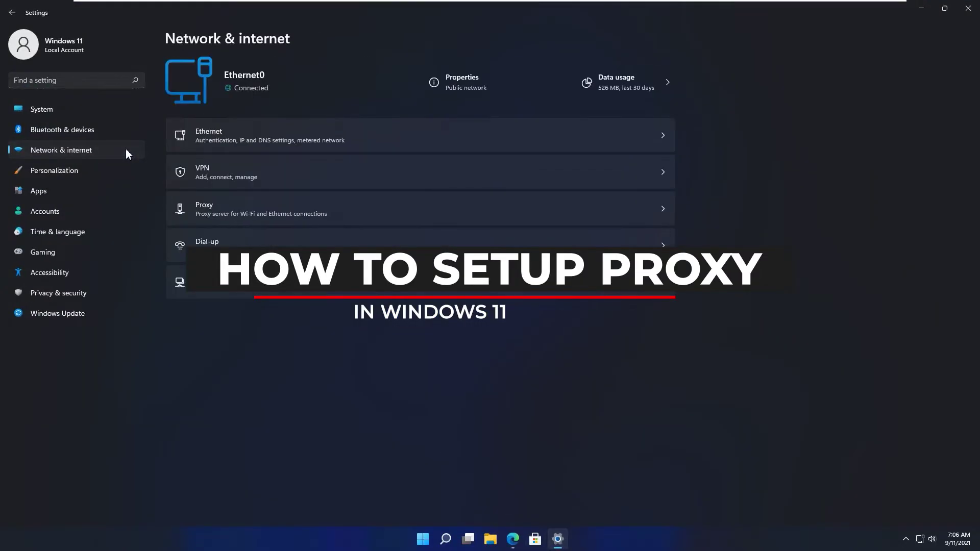
pyautogui.click(546, 215)
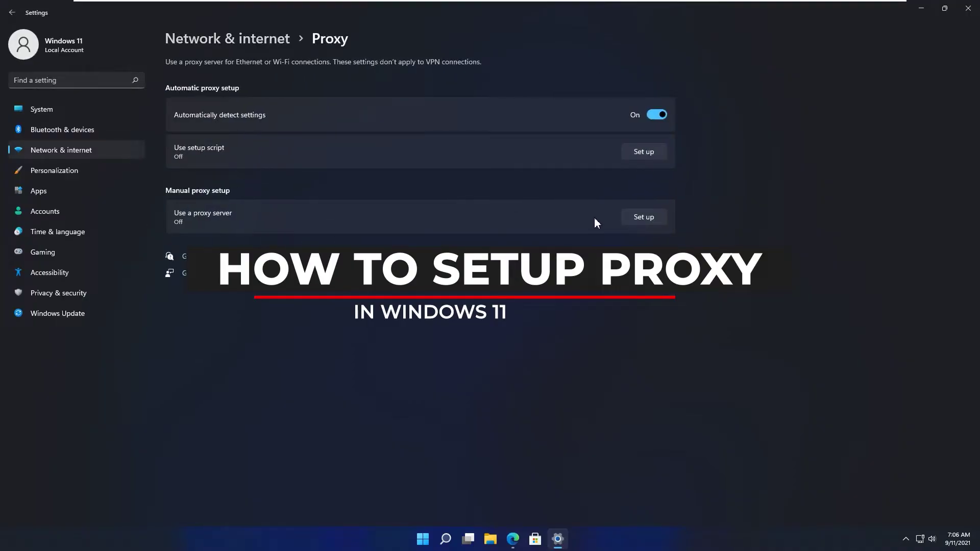
pyautogui.click(630, 222)
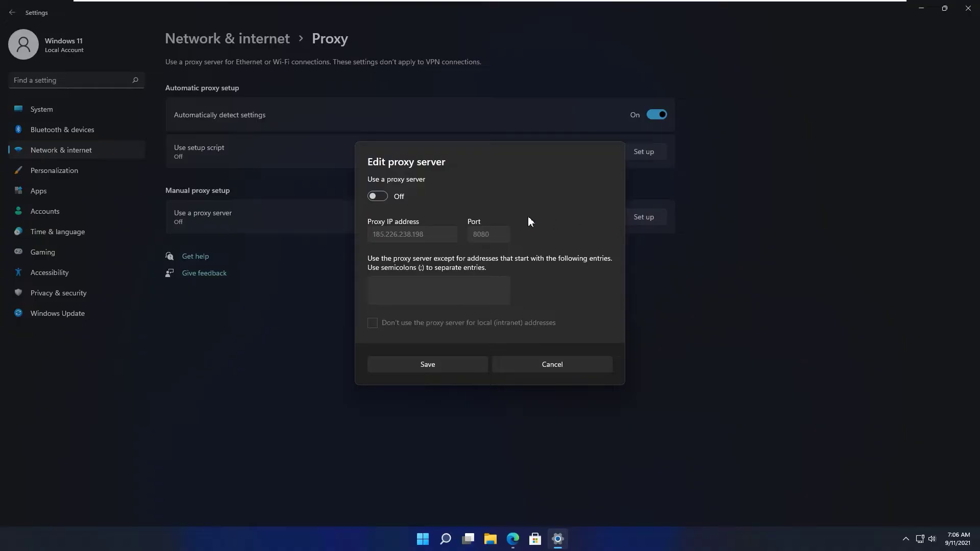
# Switch Use a proxy server on and back off, leaving it disabled
pyautogui.click(395, 198)
pyautogui.click(395, 199)
pyautogui.click(513, 539)
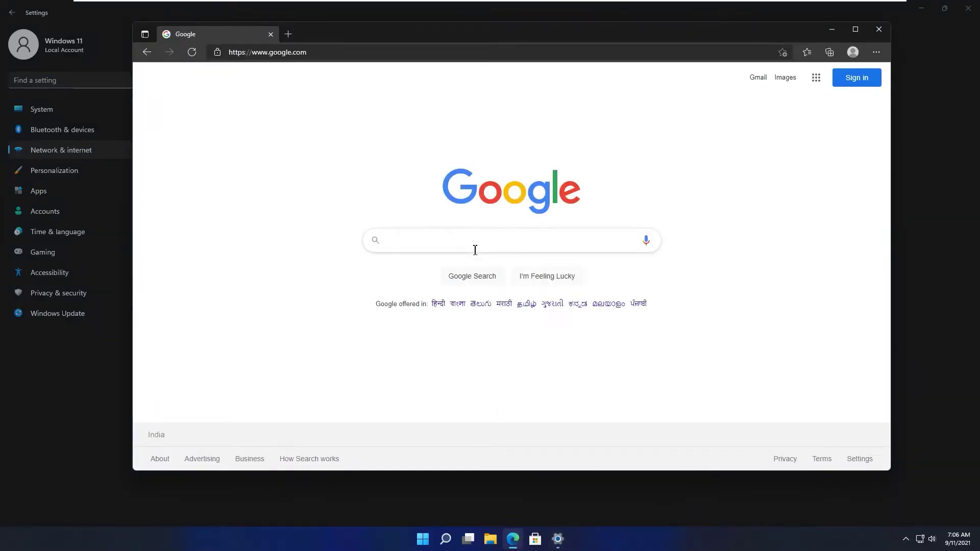
# Search Google for 'my ip' and open the WhatIsMyIPAddress result in a second tab
pyautogui.write('my ip')
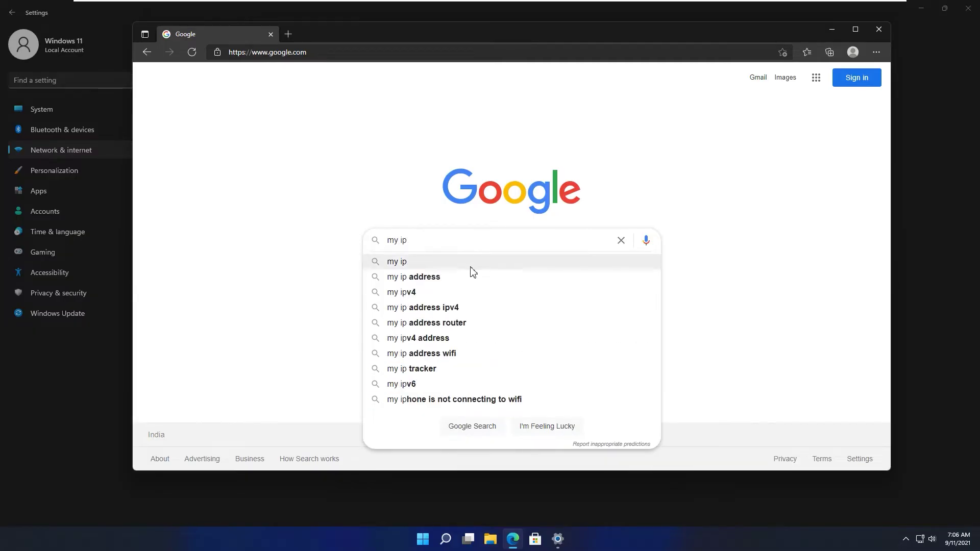
pyautogui.click(473, 267)
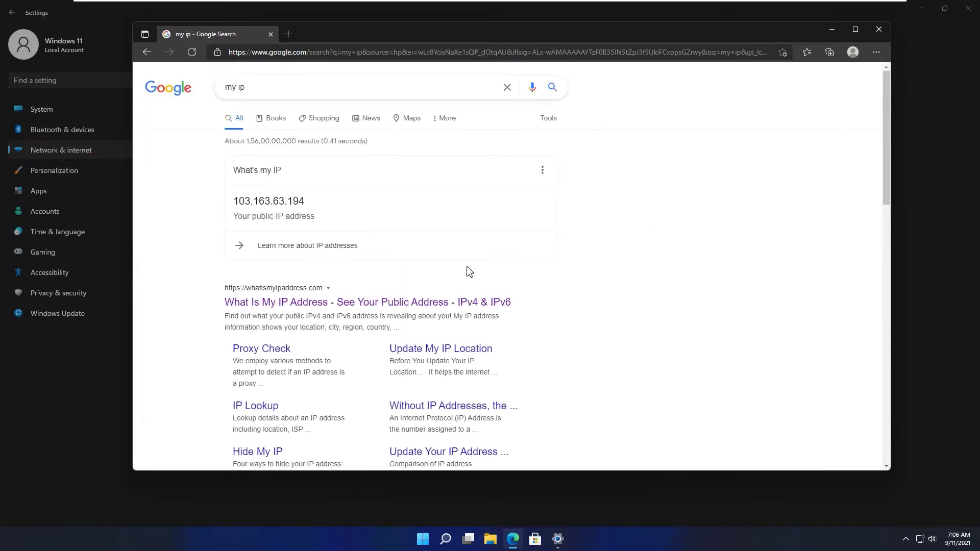
pyautogui.moveTo(322, 305); pyautogui.dragTo(470, 27)
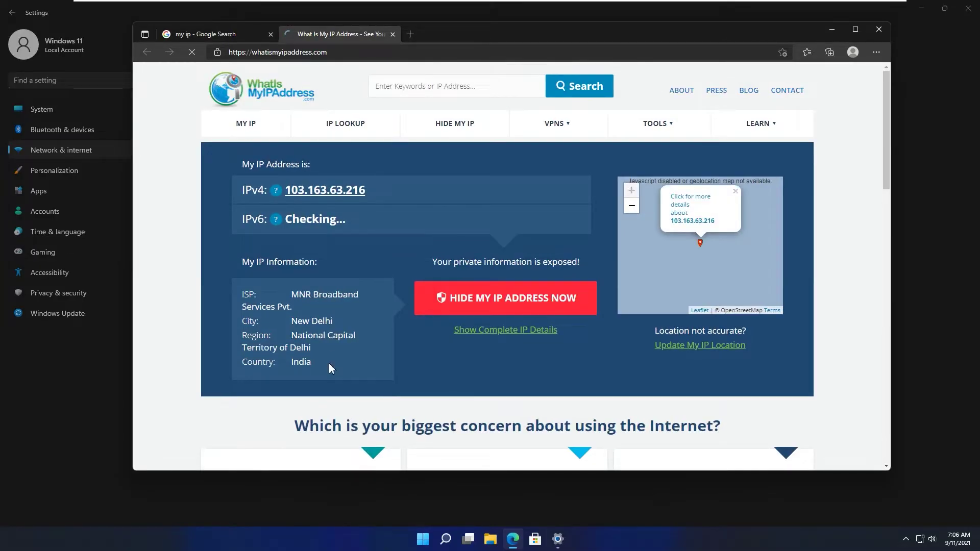
pyautogui.click(253, 40)
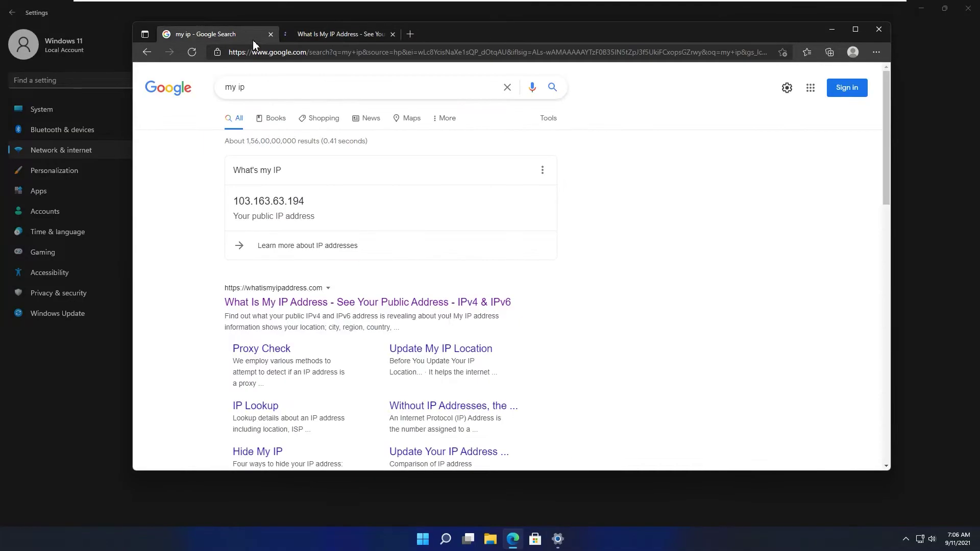
# Search Google for 'proxies 8080' and open the free-proxy.cz Port 8080 list in a new tab
pyautogui.tripleClick(218, 87)
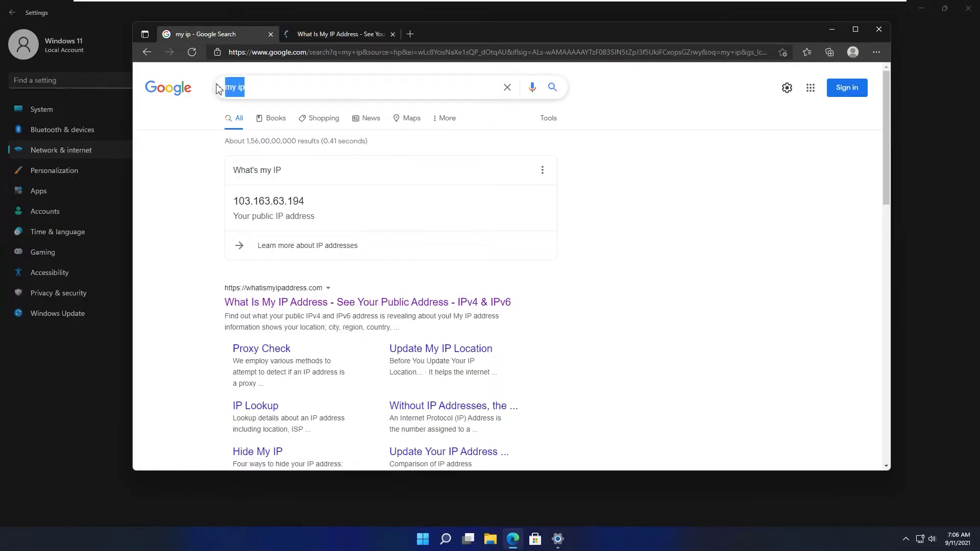
pyautogui.press('BackSpace')
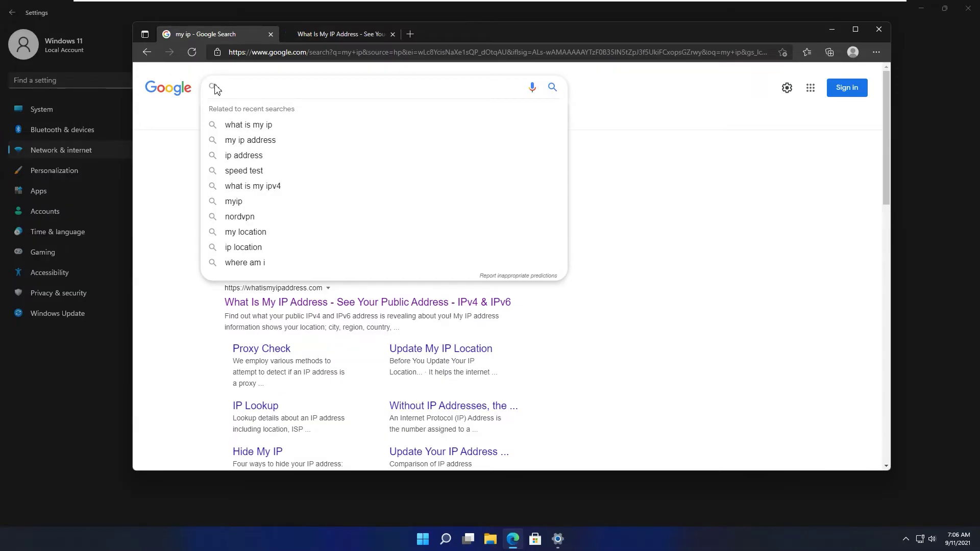
pyautogui.write('proxies 8080')
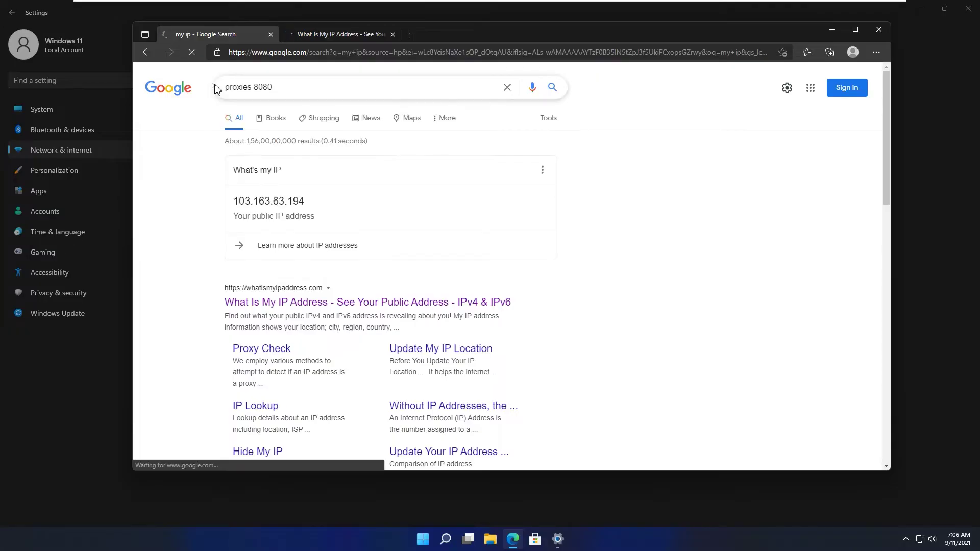
pyautogui.press('Return')
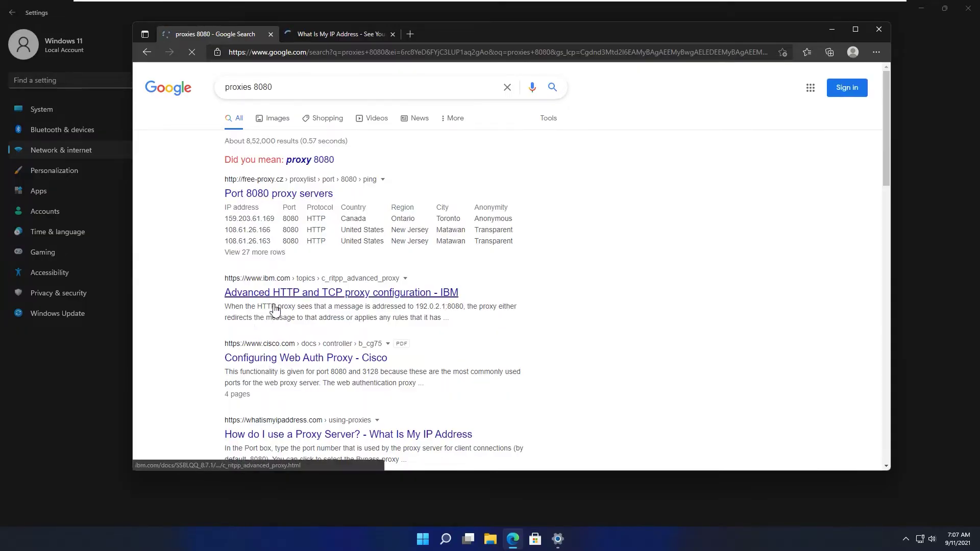
pyautogui.middleClick(286, 197)
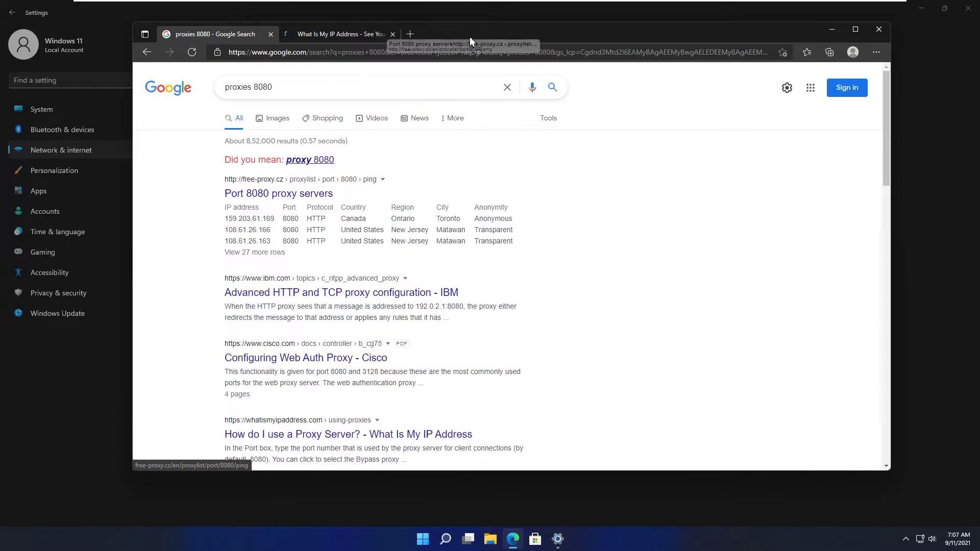
pyautogui.click(470, 34)
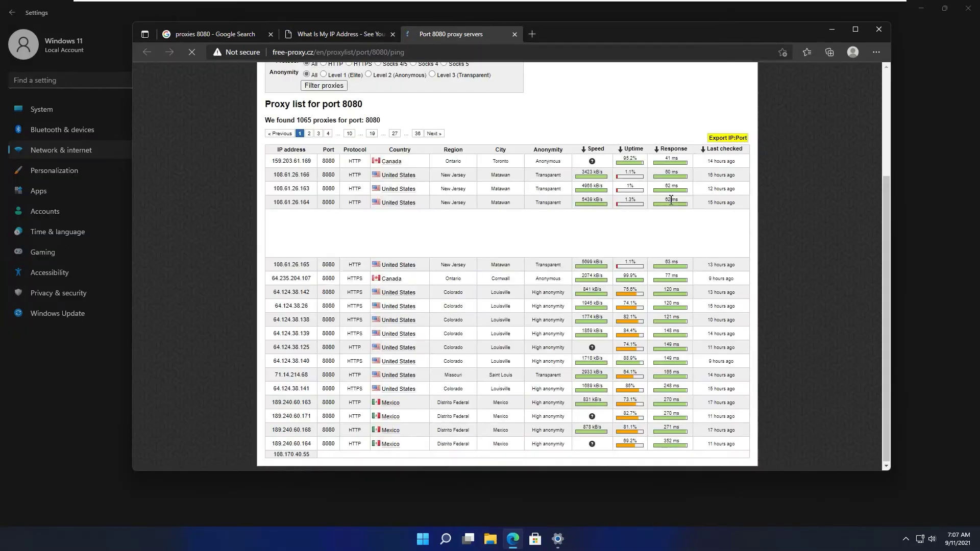
# Copy the port 8080 proxy IP 64.124.38.138 from the free-proxy.cz table
pyautogui.scroll(-2, 671, 205)
pyautogui.scroll(-2, 671, 204)
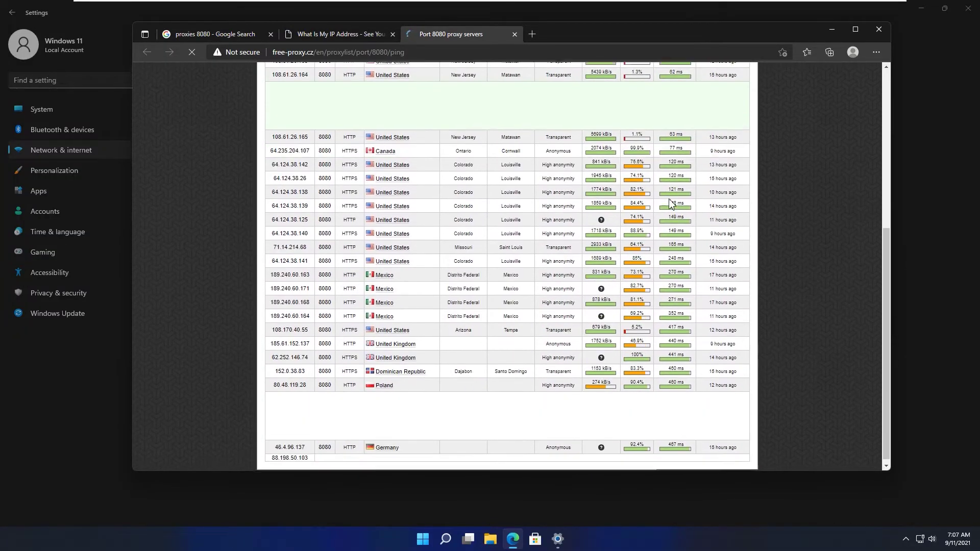
pyautogui.scroll(-1, 508, 197)
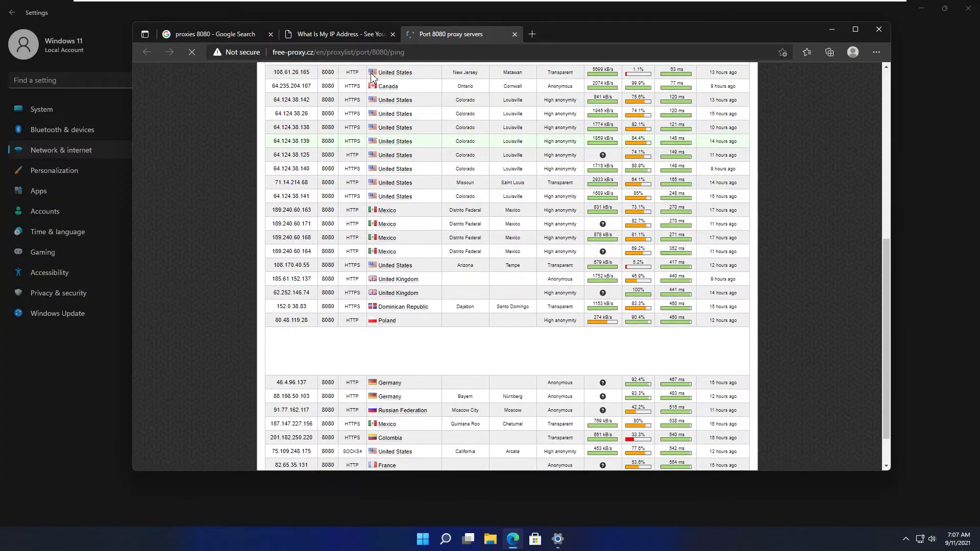
pyautogui.scroll(-1, 430, 136)
pyautogui.scroll(2, 431, 138)
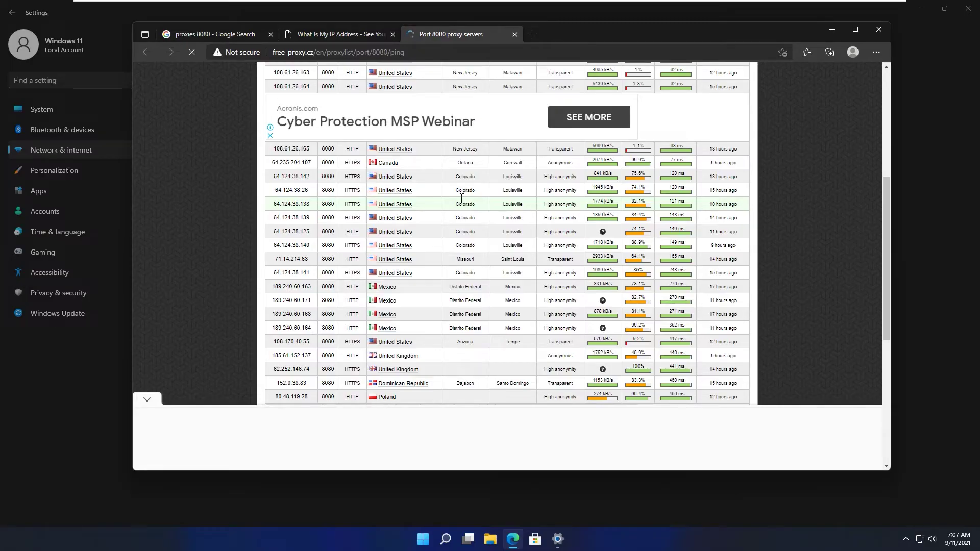
pyautogui.moveTo(310, 204); pyautogui.dragTo(276, 205)
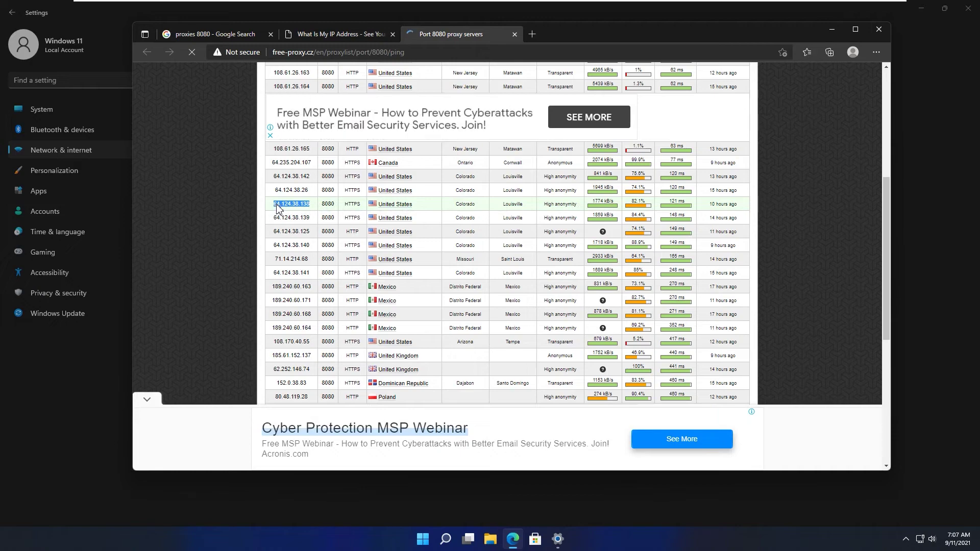
pyautogui.rightClick(276, 205)
pyautogui.click(293, 213)
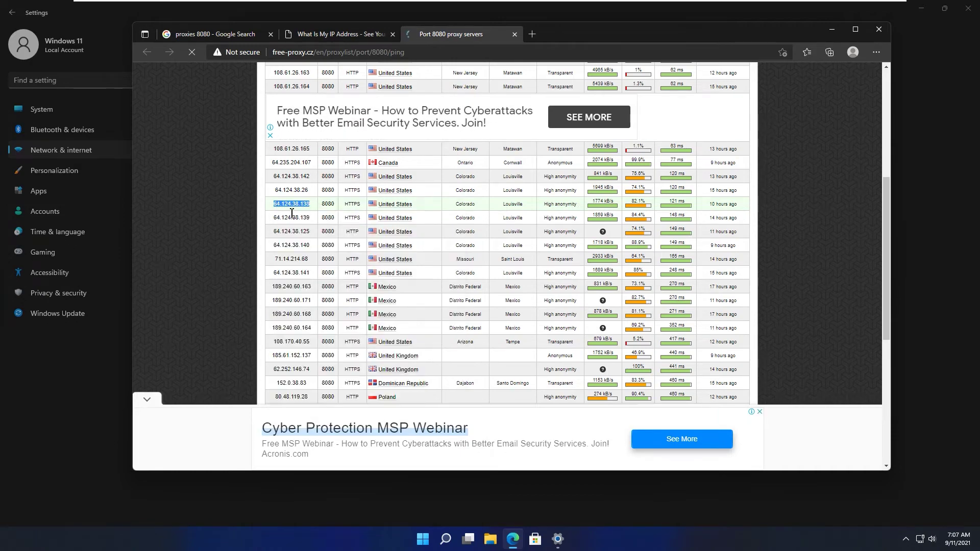
pyautogui.click(558, 540)
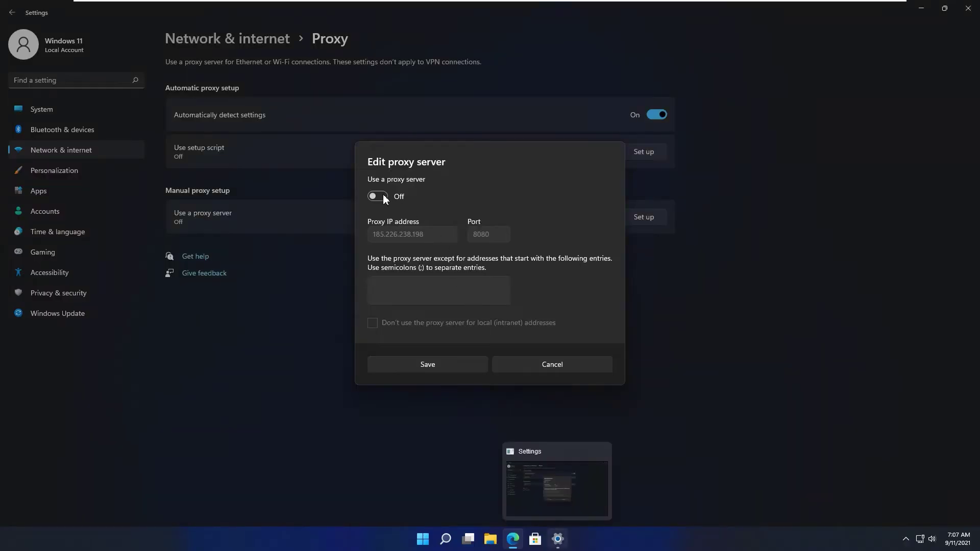
# Enable the manual proxy with address 64.124.38.138 on port 8080 and save it
pyautogui.click(397, 204)
pyautogui.click(449, 234)
pyautogui.click(450, 233)
pyautogui.rightClick(421, 234)
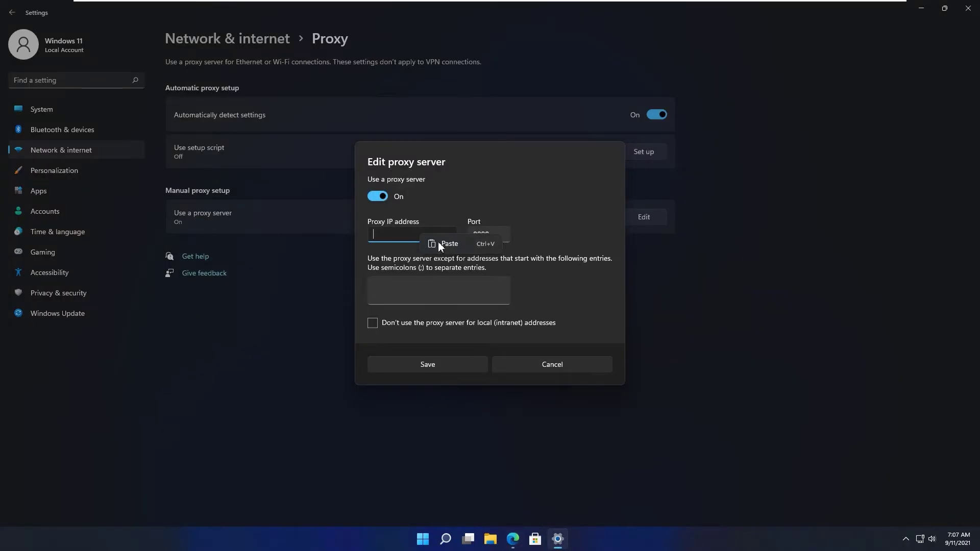
pyautogui.click(441, 245)
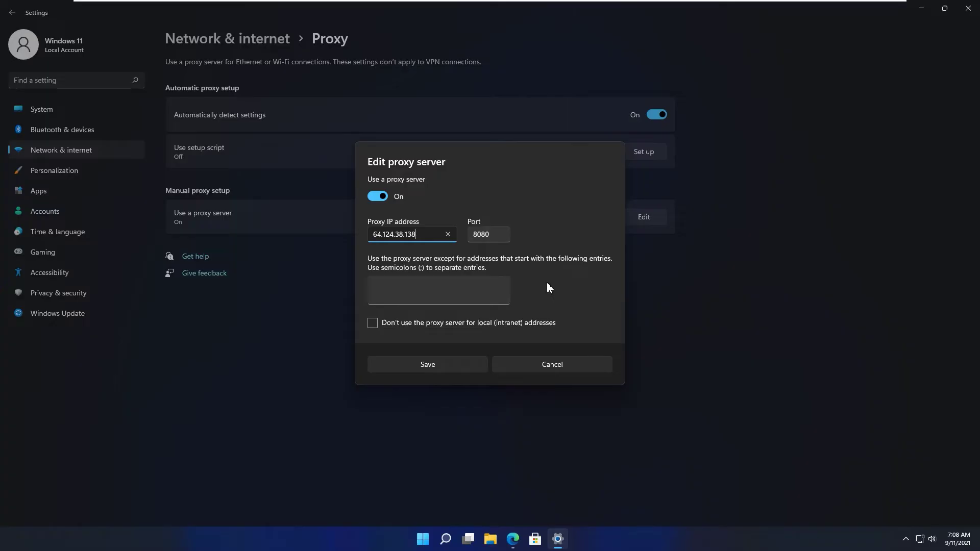
pyautogui.click(451, 365)
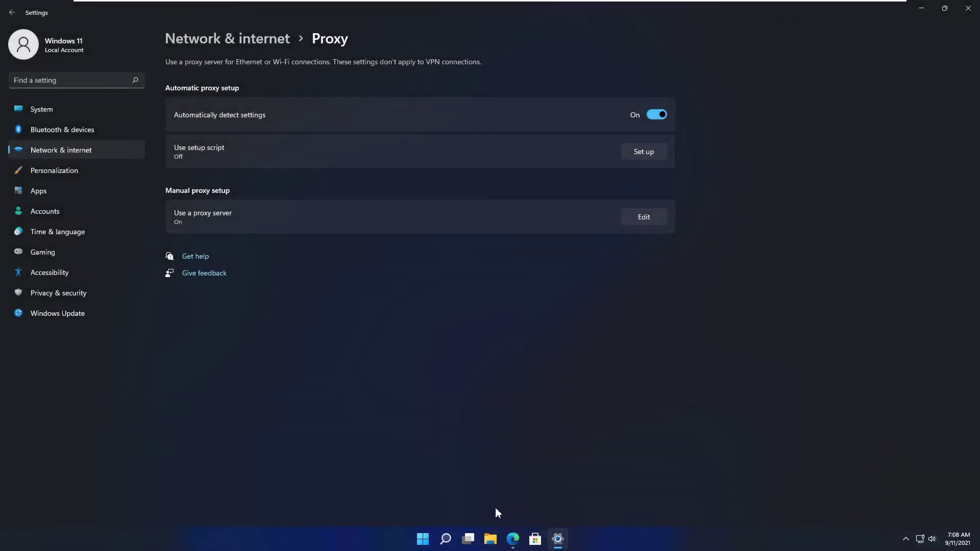
pyautogui.click(513, 539)
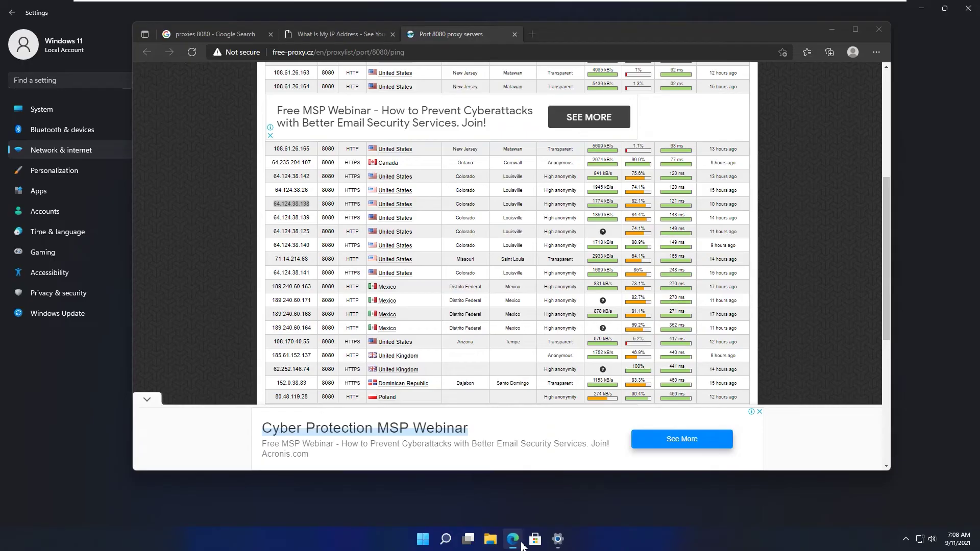
# Reload WhatIsMyIPAddress to confirm the public IP is now 64.124.38.130 in Saint Paul
pyautogui.click(367, 32)
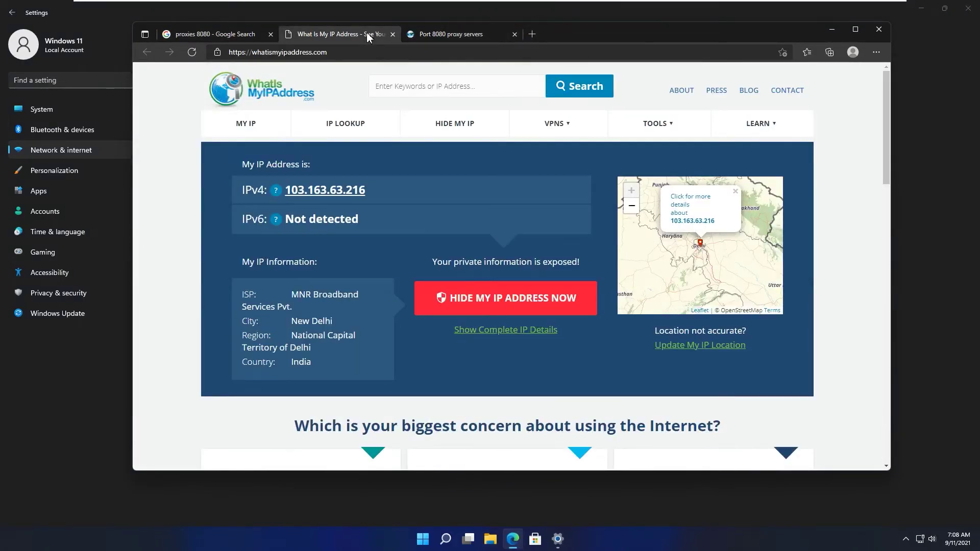
pyautogui.click(192, 52)
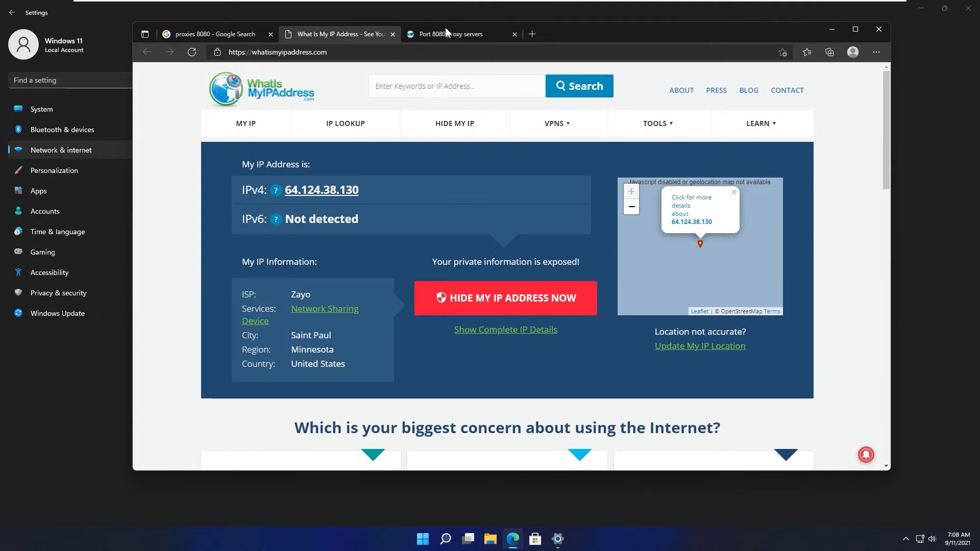
pyautogui.click(460, 41)
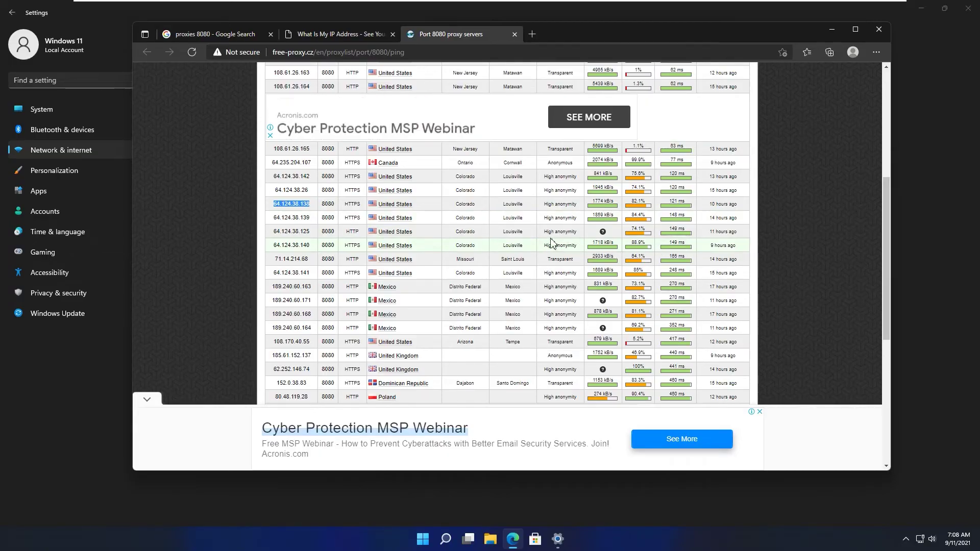
pyautogui.moveTo(316, 249); pyautogui.dragTo(274, 249)
# Copy the proxy address 64.124.38.140 from the free-proxy.cz list
pyautogui.rightClick(281, 249)
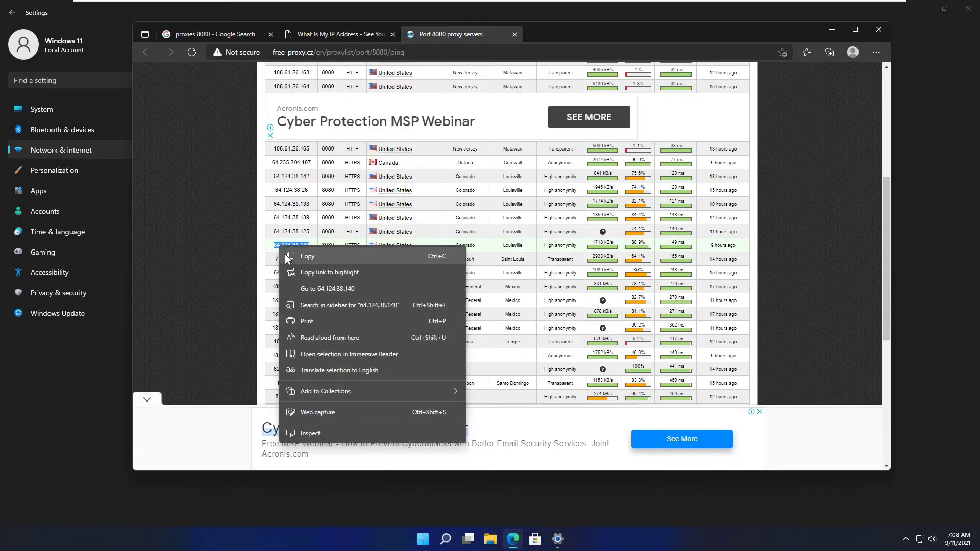
pyautogui.click(299, 255)
pyautogui.click(513, 538)
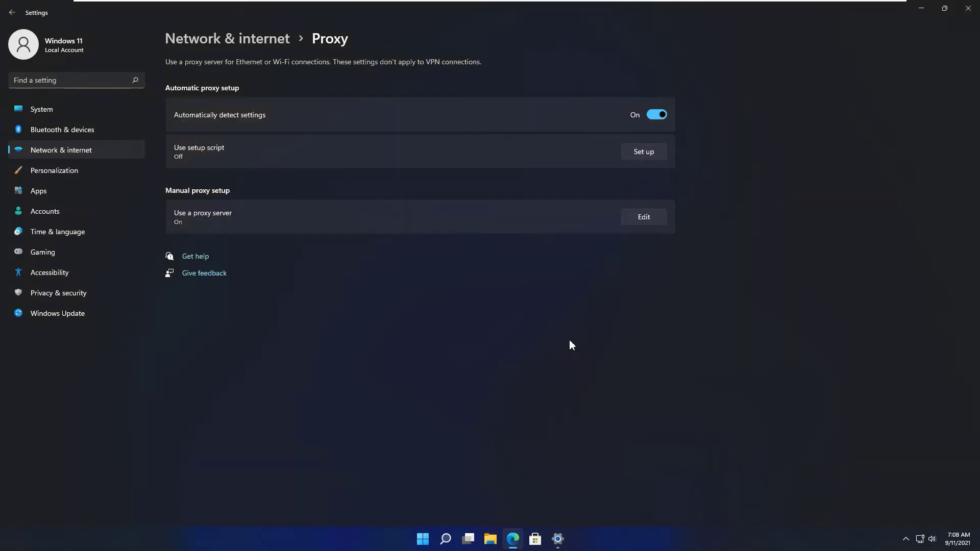
# Replace the manual proxy address with 64.124.38.140, keeping port 8080, and save
pyautogui.click(661, 212)
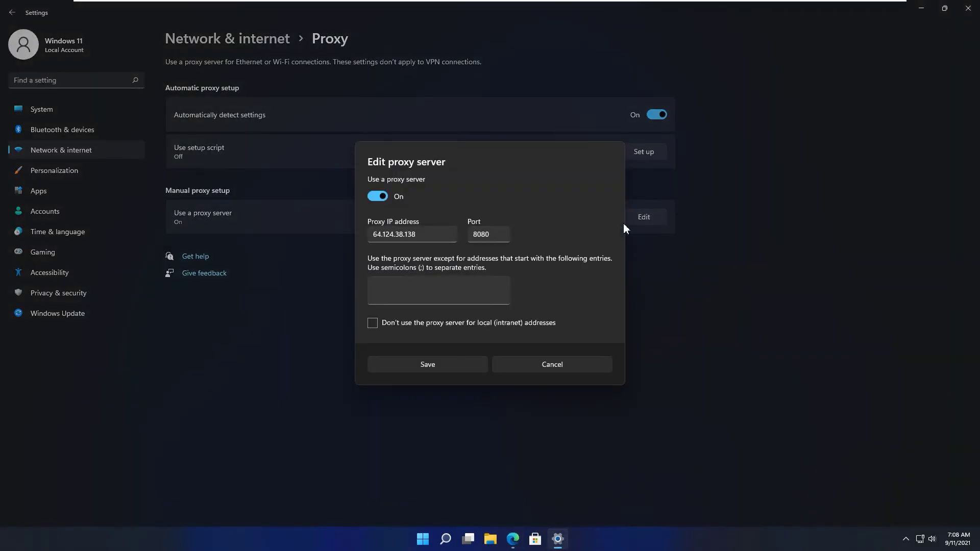
pyautogui.click(437, 238)
pyautogui.hotkey('ctrl', 'a')
pyautogui.press('BackSpace')
pyautogui.rightClick(423, 249)
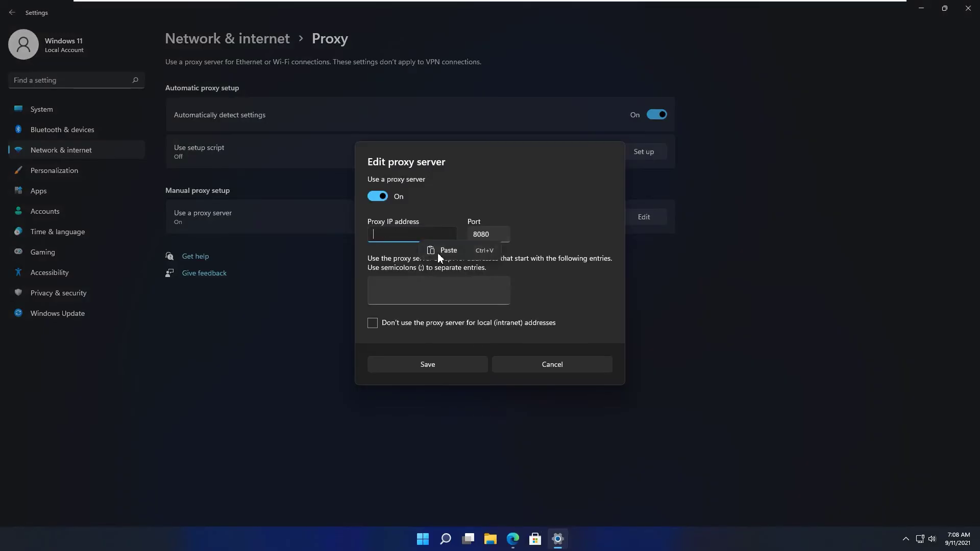
pyautogui.click(438, 278)
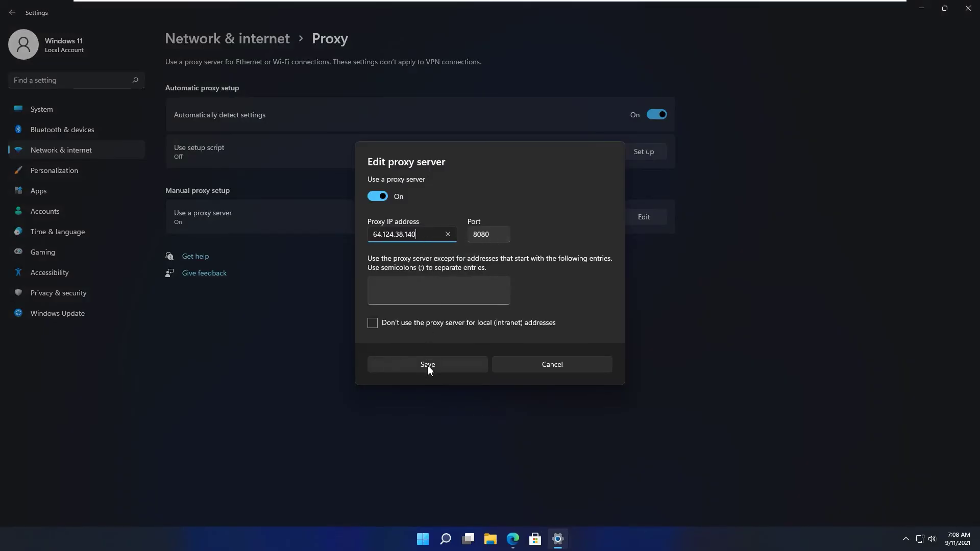
pyautogui.click(427, 366)
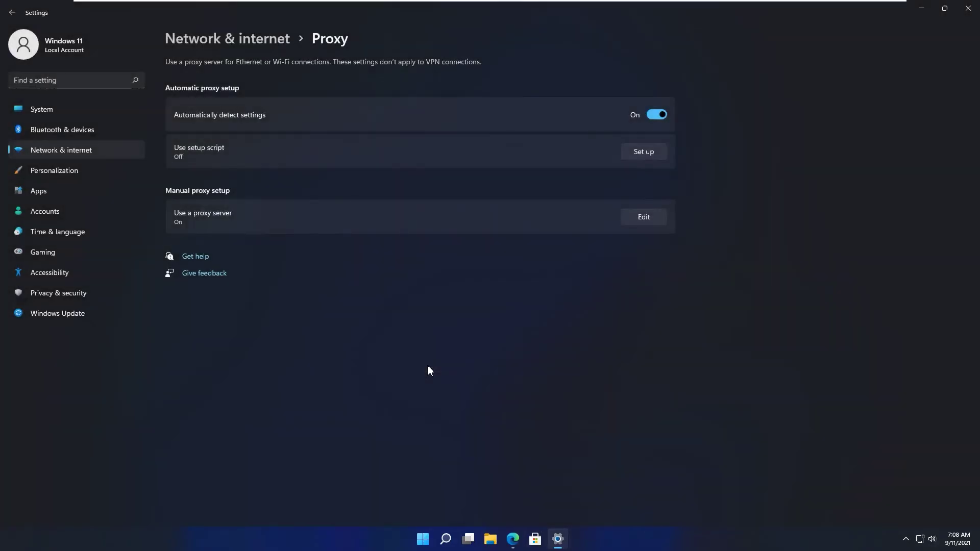
pyautogui.click(513, 539)
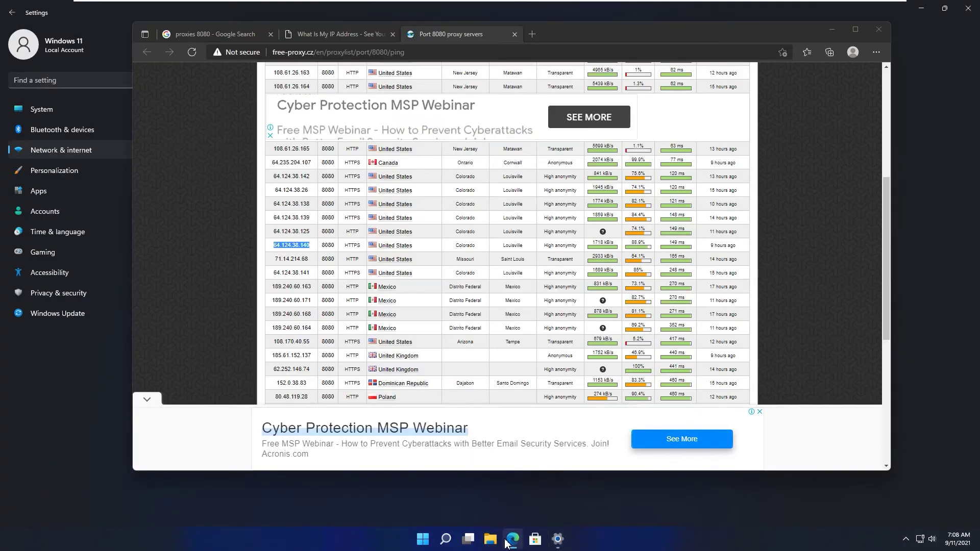
pyautogui.click(354, 32)
pyautogui.click(193, 52)
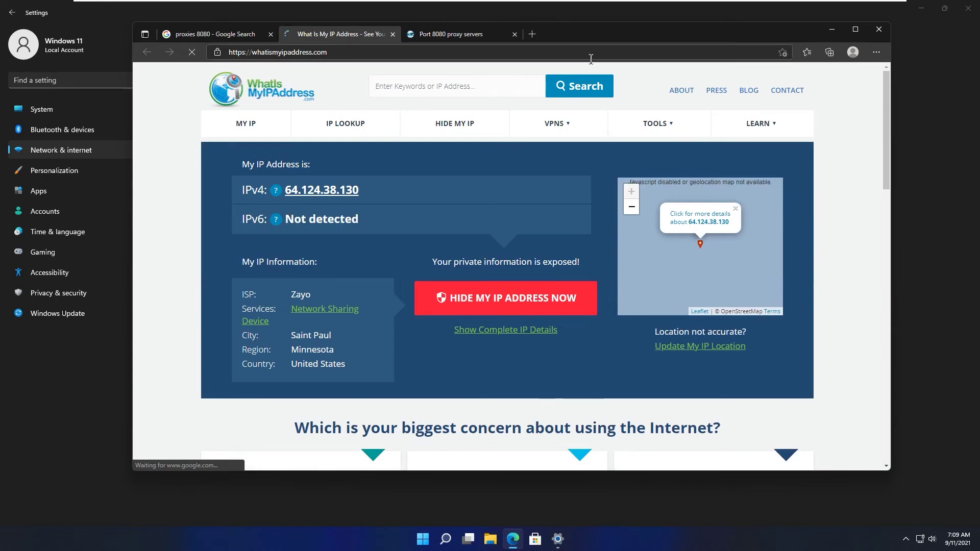
pyautogui.click(464, 30)
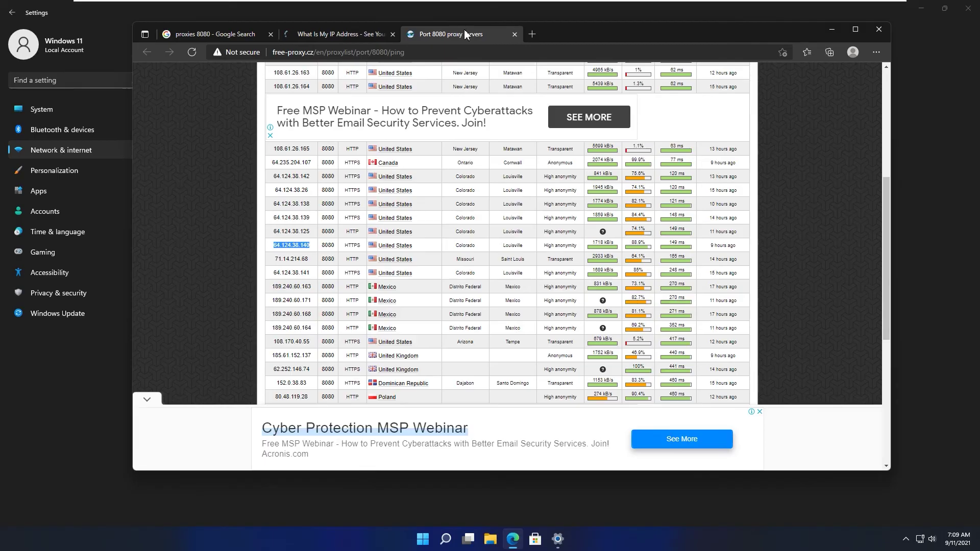
pyautogui.click(356, 36)
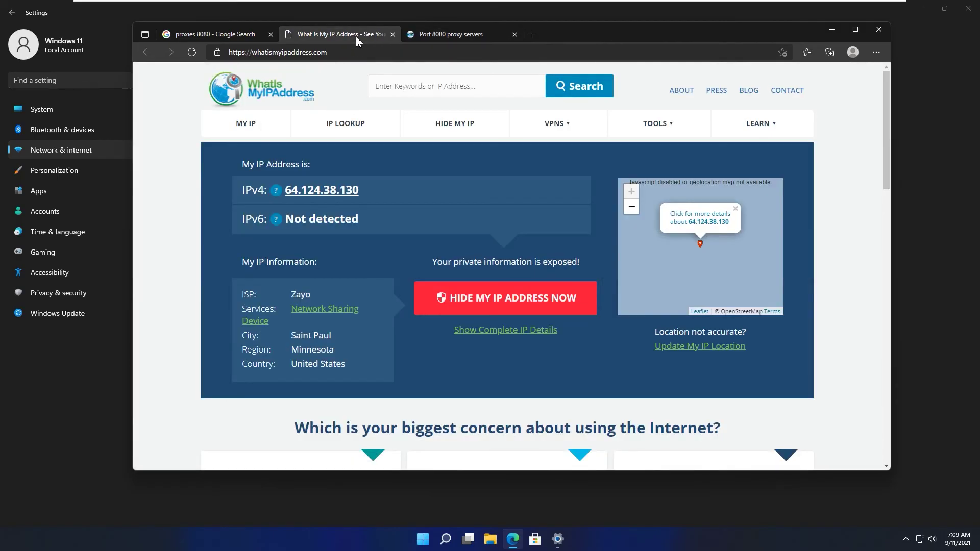
pyautogui.click(438, 32)
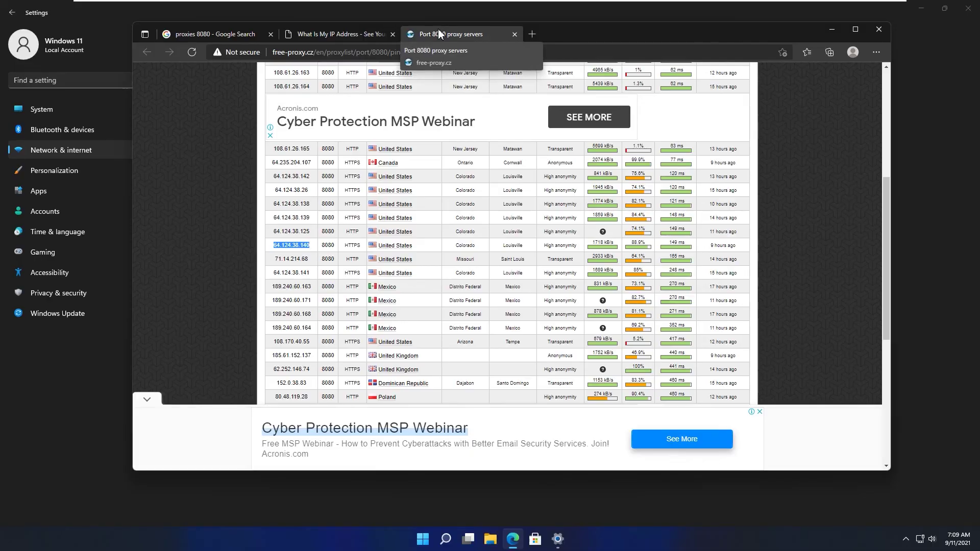
pyautogui.click(366, 36)
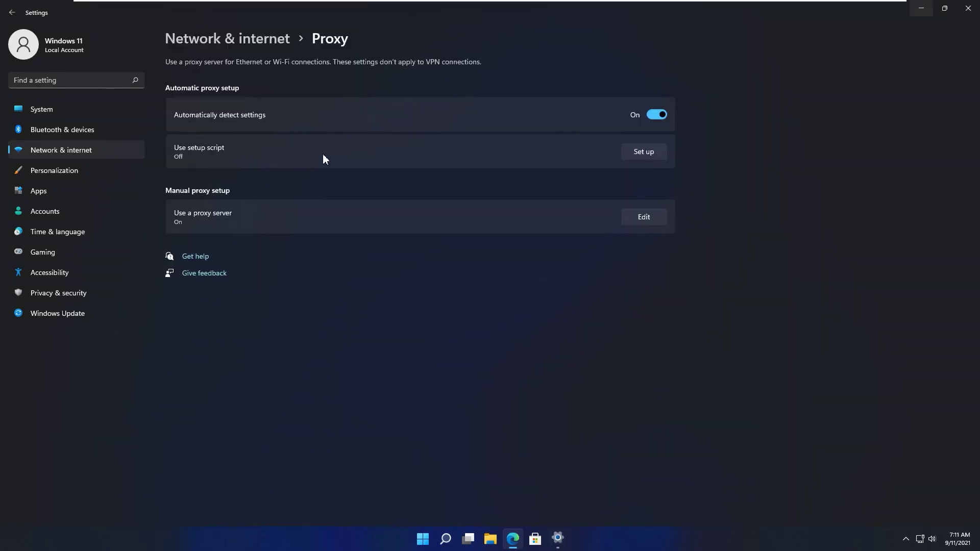
# Switch the manual proxy server off and save the change
pyautogui.click(331, 216)
pyautogui.click(378, 197)
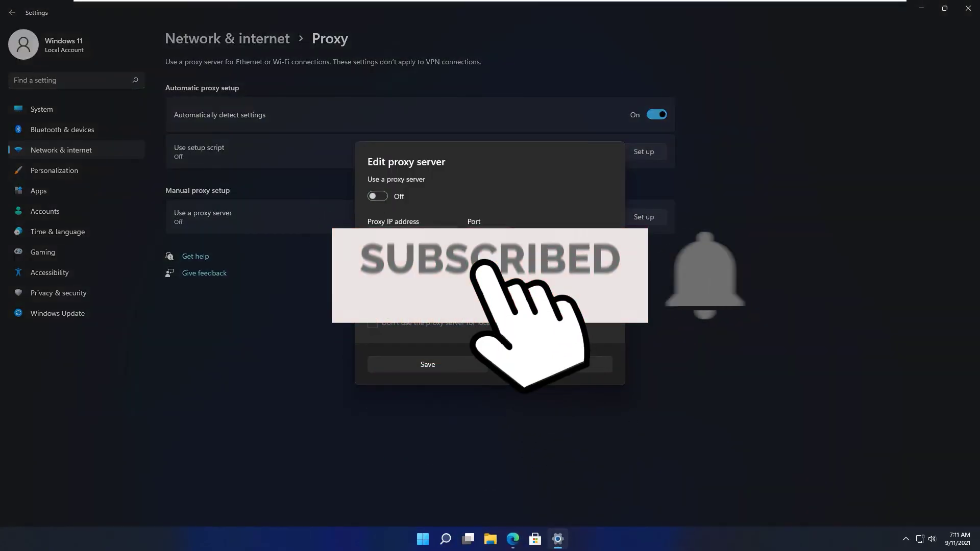
pyautogui.click(451, 372)
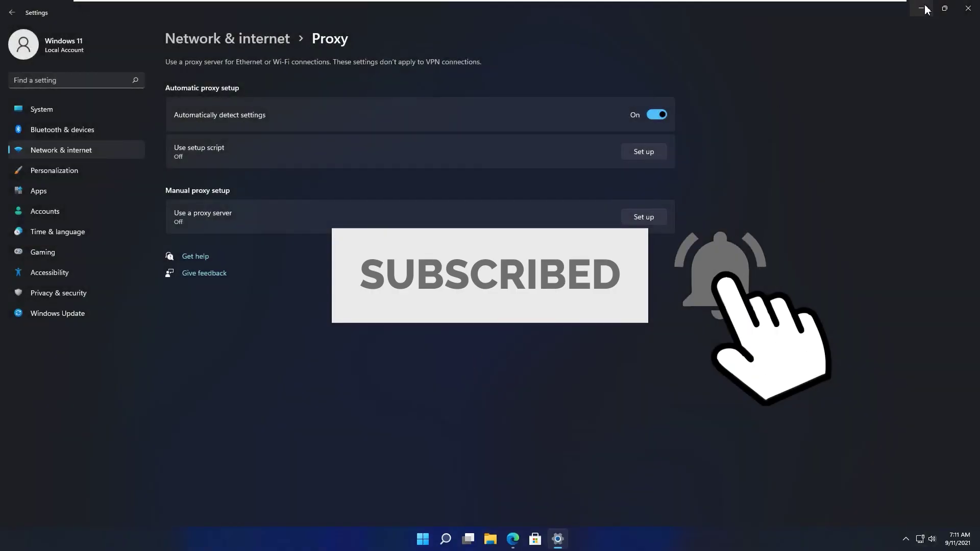